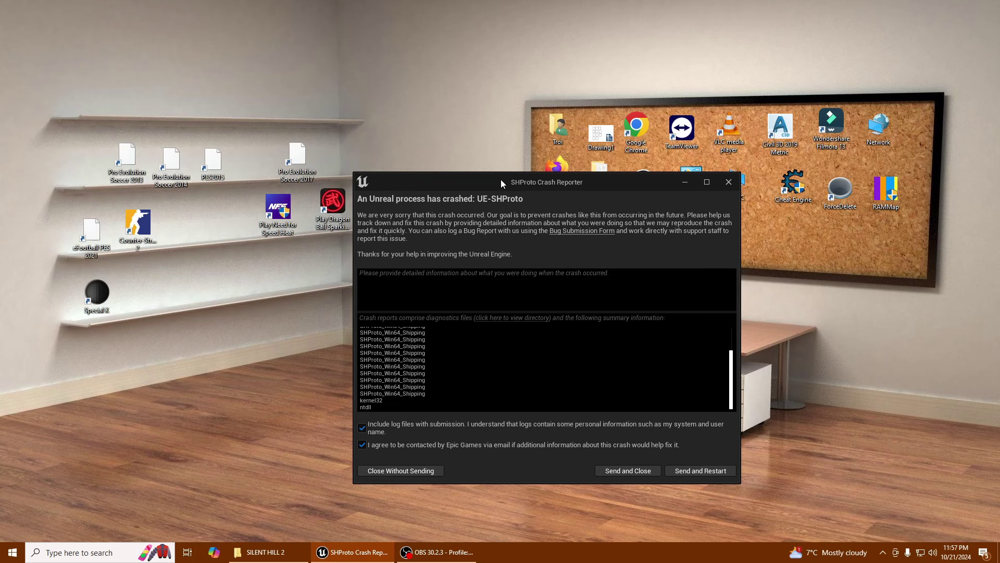
Drag the SHProto Crash Reporter window up and to the left.
drag(500, 179, 462, 89)
Search Windows for 'graphics settings' and open the Graphics settings result.
click(691, 93)
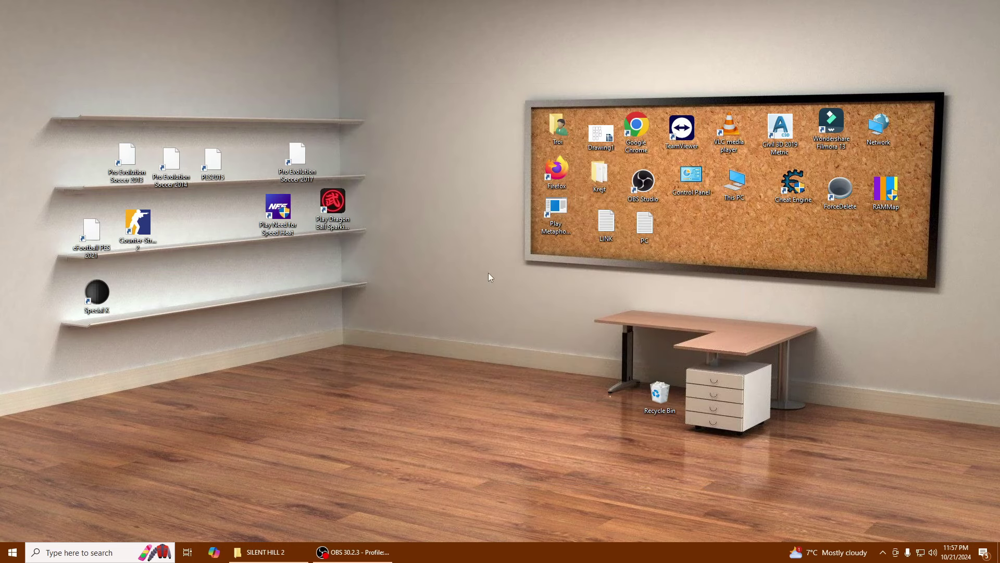
key(super)
text(g)
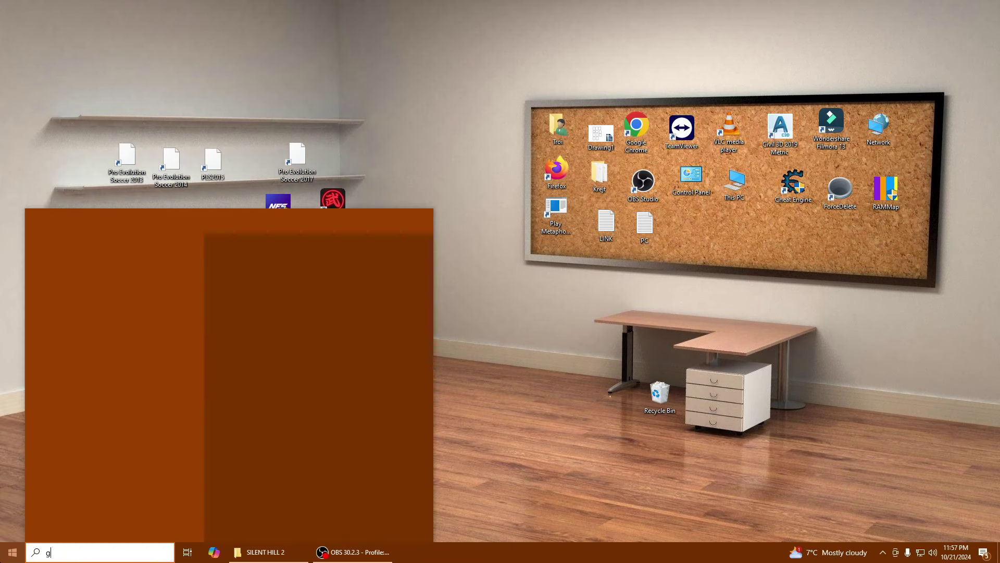
text(raphics settings)
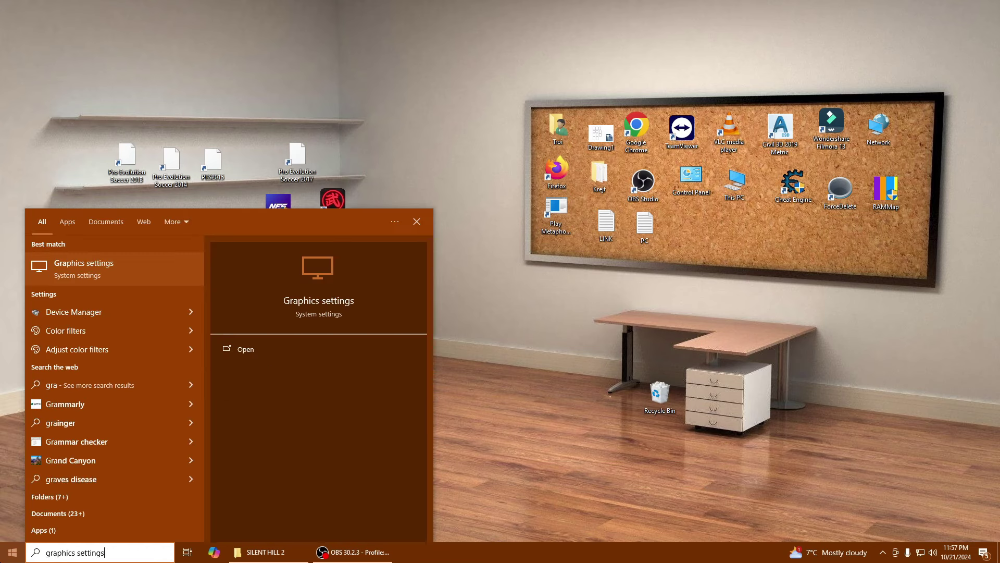
key(Return)
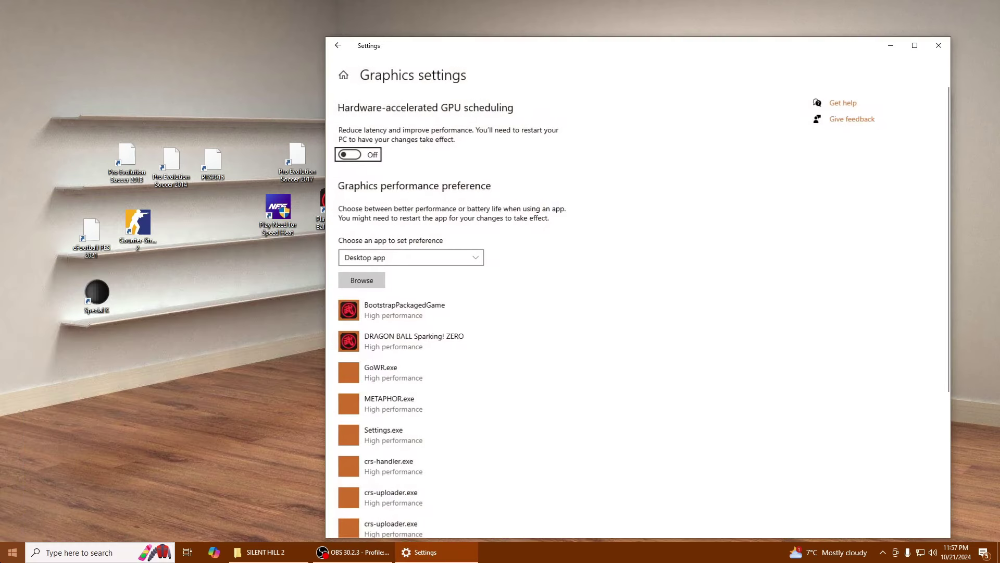
Browse for a program and navigate to E:\games\Silent Hill 2 (2001-2024)\SILENT HILL 2.
click(361, 281)
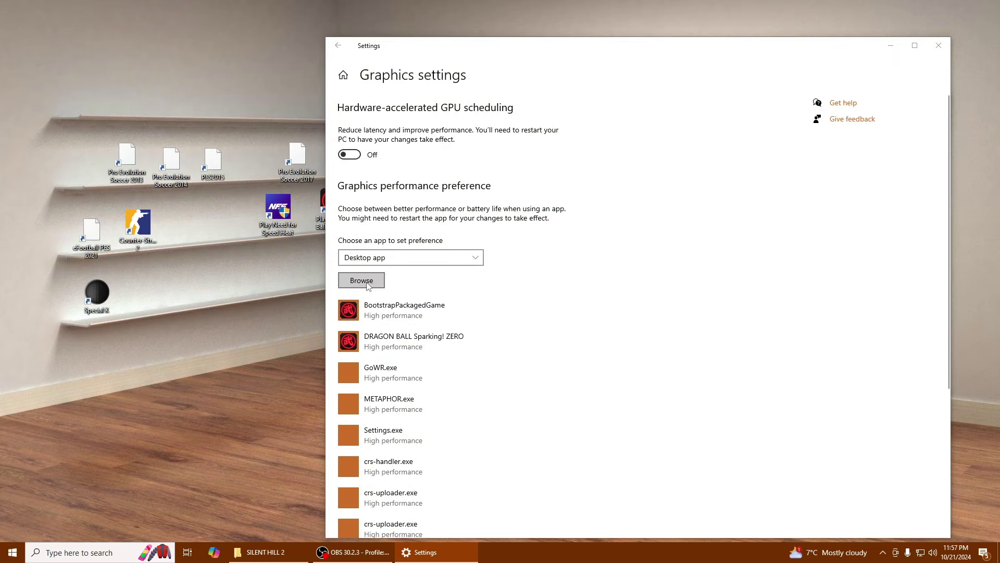
scroll(578, 250, down, 2)
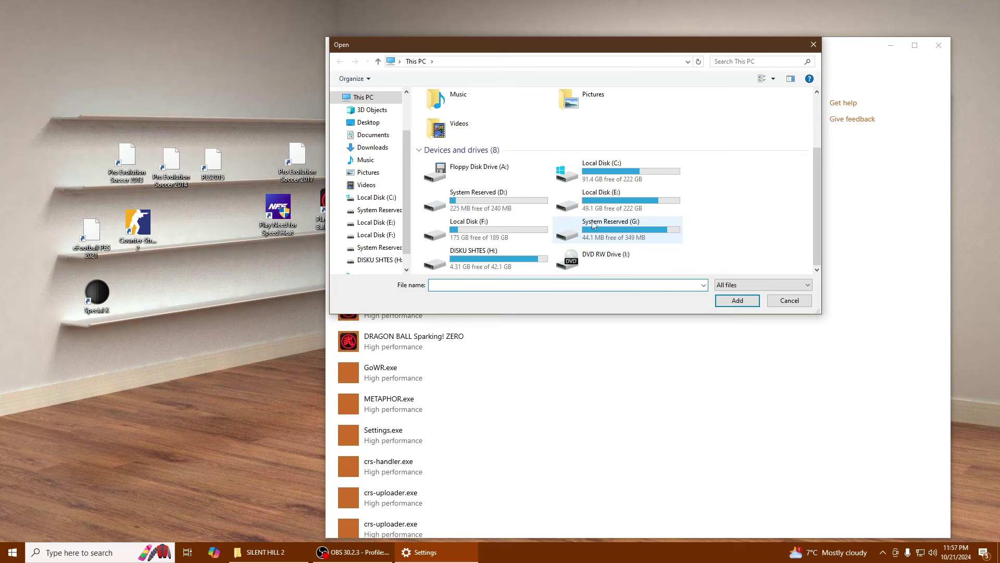
double_click(599, 201)
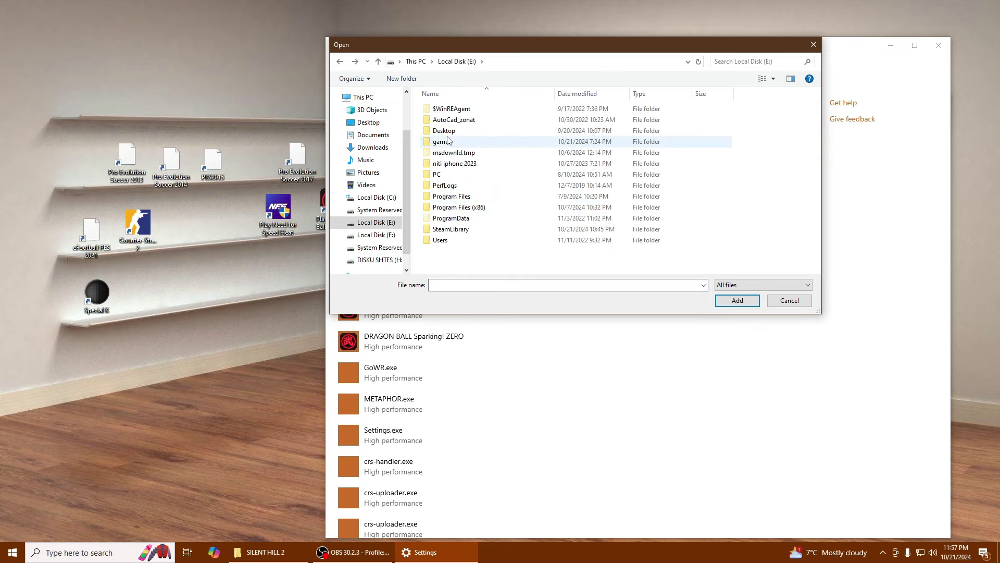
double_click(451, 142)
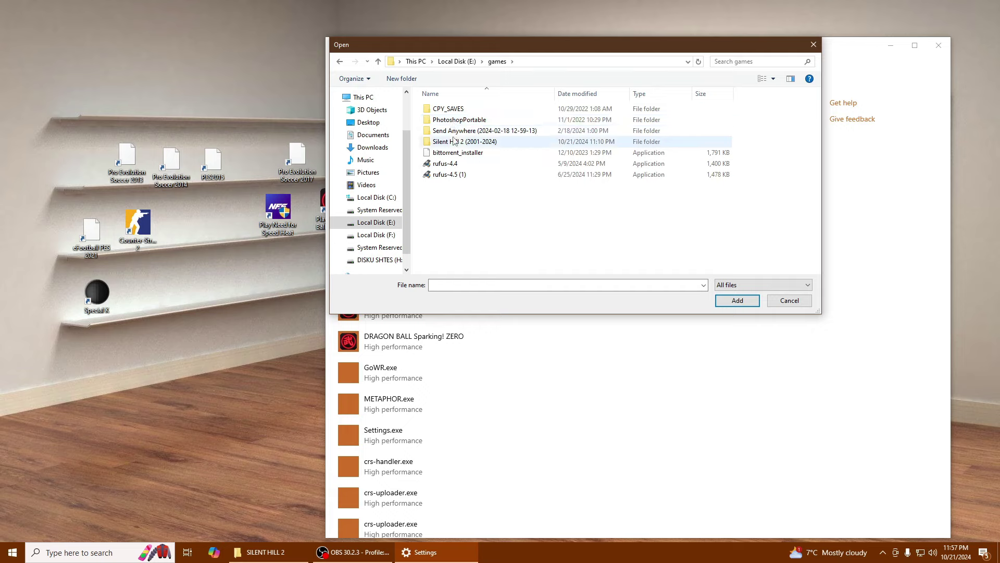
double_click(453, 141)
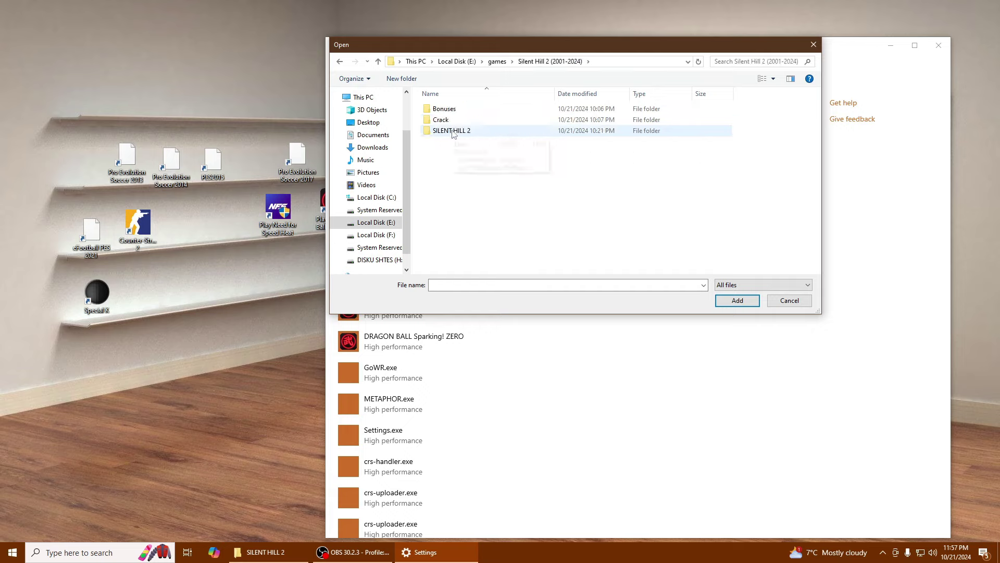
double_click(439, 133)
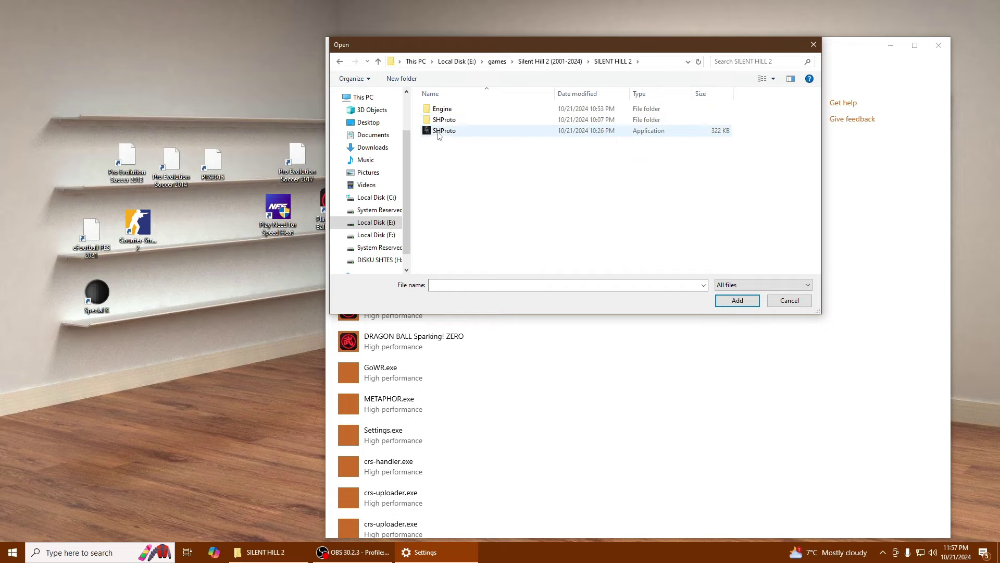
Add SHProto.exe with the High performance graphics preference, then minimize Settings.
double_click(438, 132)
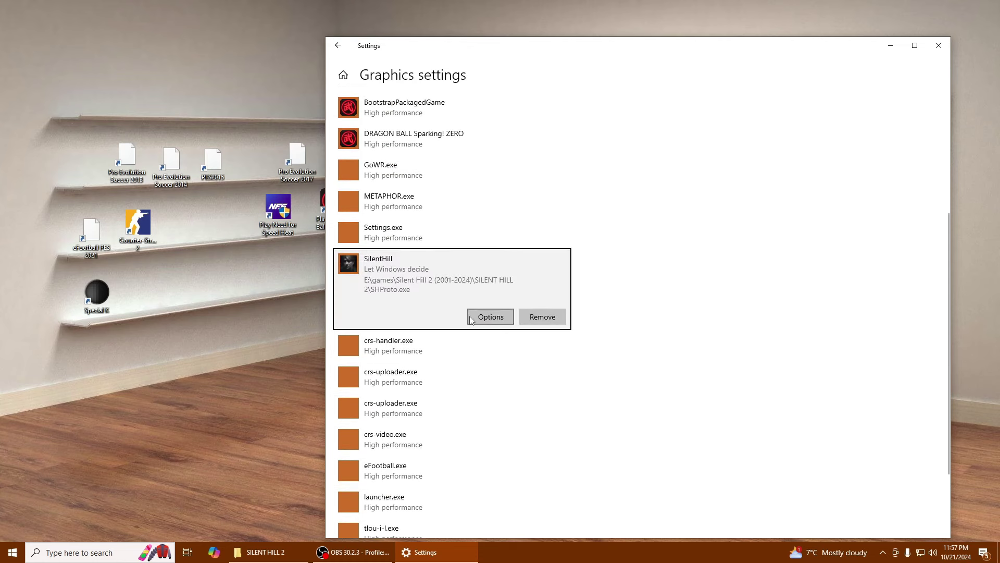
click(473, 319)
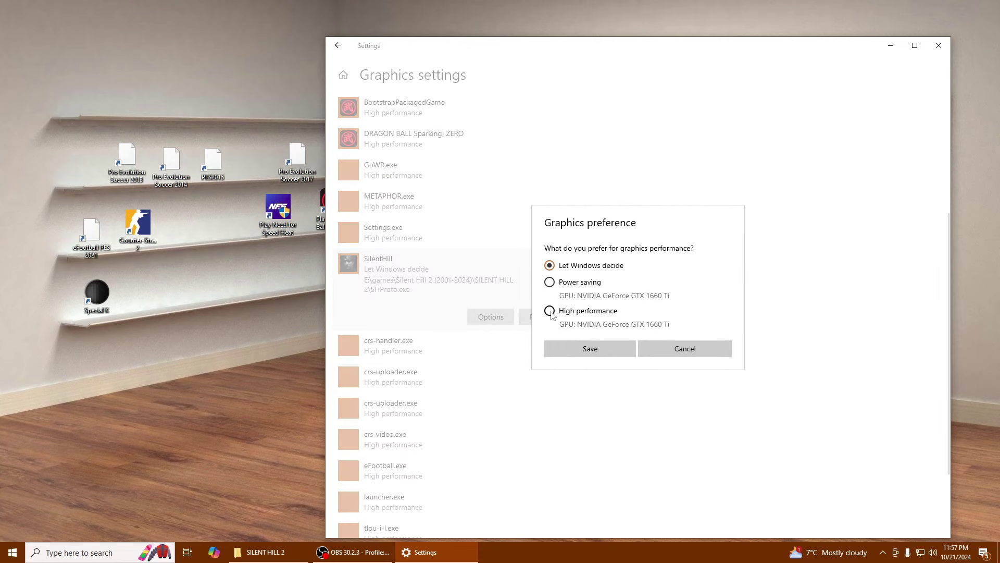
click(551, 311)
click(593, 352)
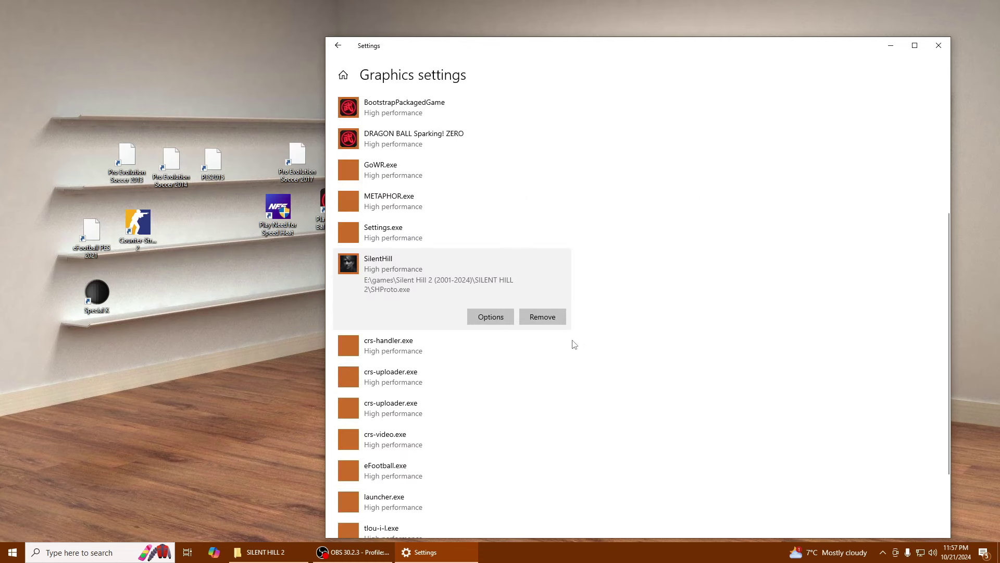
click(892, 49)
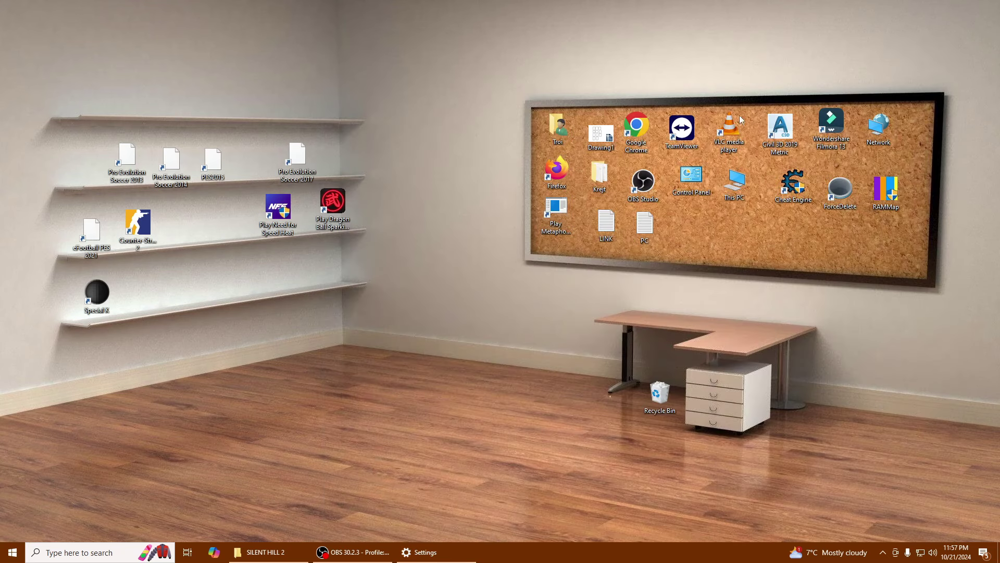
Search the Start menu for 'device' and launch Device Manager.
click(10, 553)
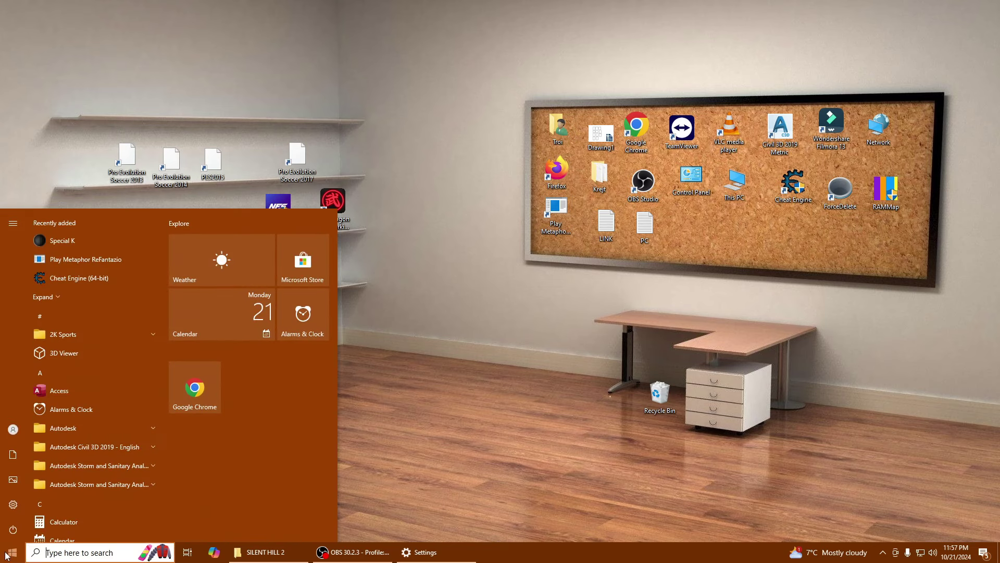
text(device)
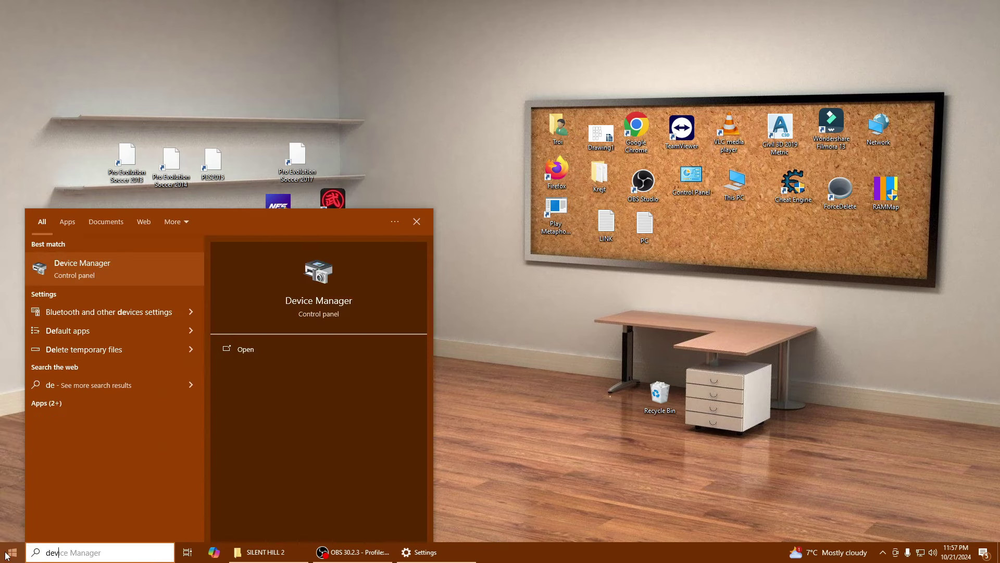
key(Return)
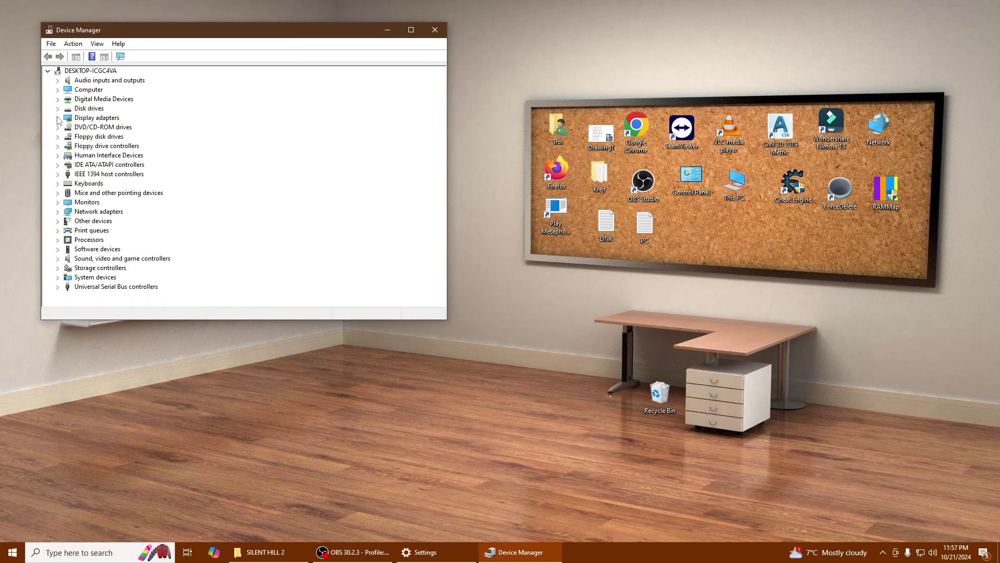
Auto-update the NVIDIA GeForce GTX 1660 Ti driver under Display adapters, then close Device Manager.
click(56, 118)
click(91, 128)
right_click(92, 126)
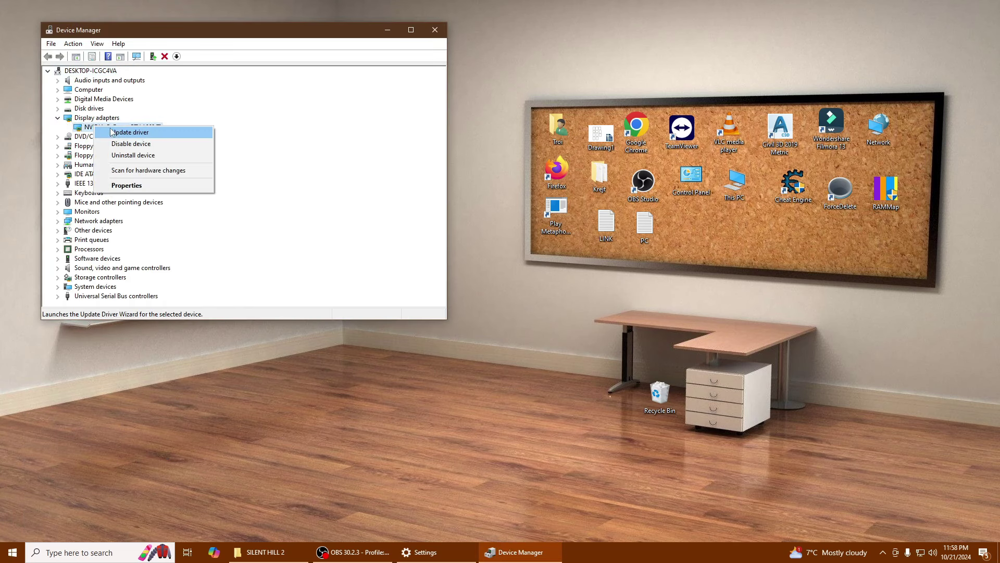
click(153, 134)
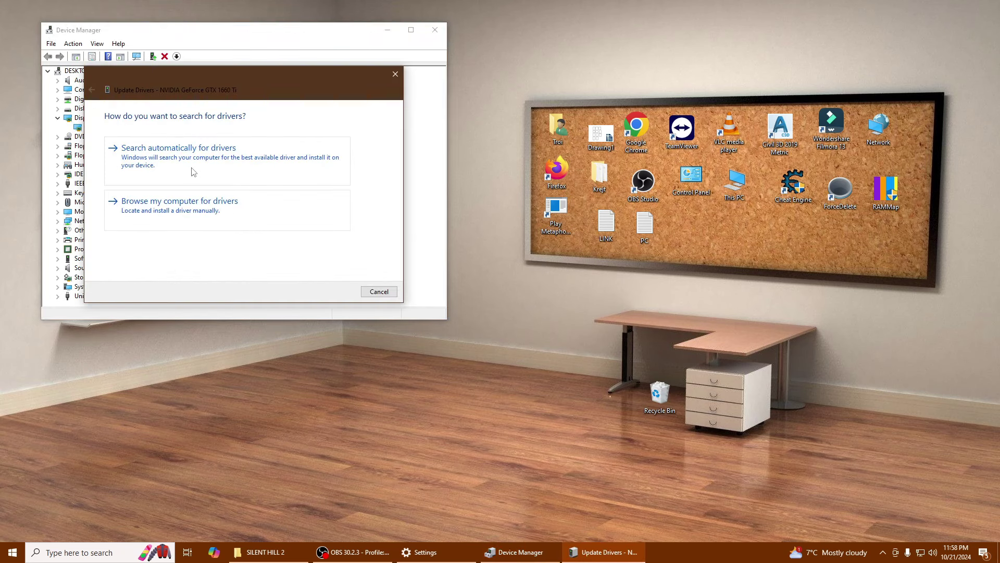
click(194, 169)
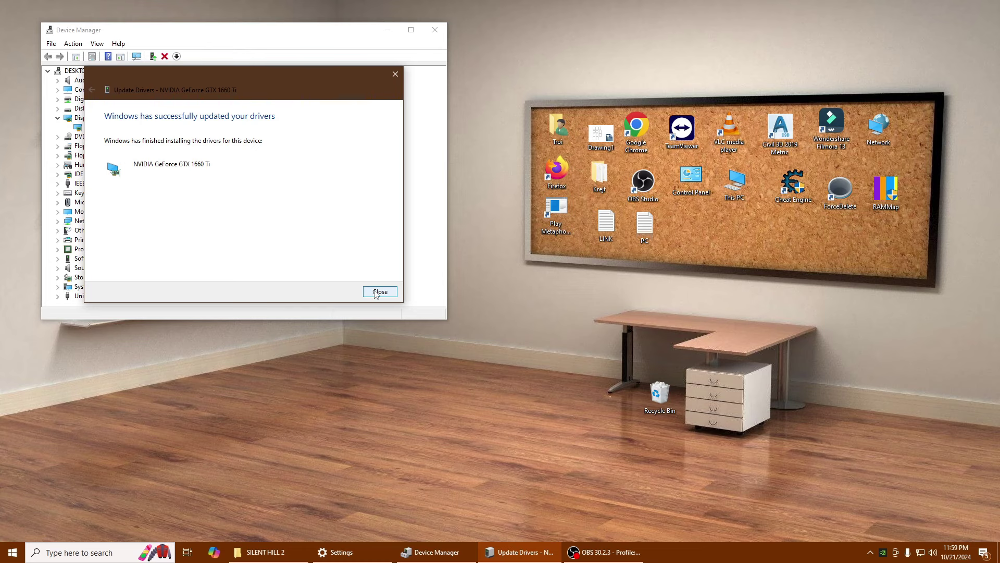
click(378, 291)
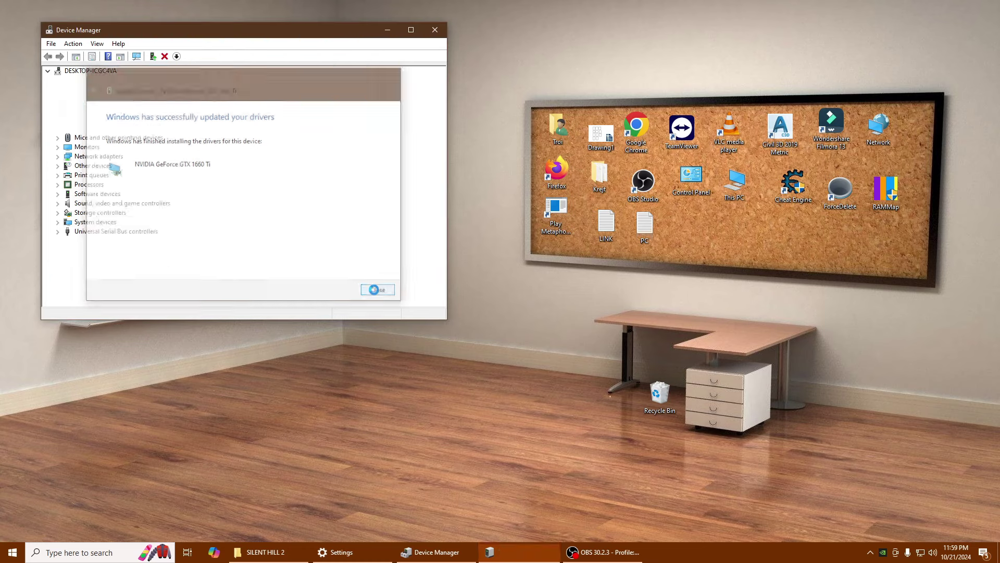
click(433, 31)
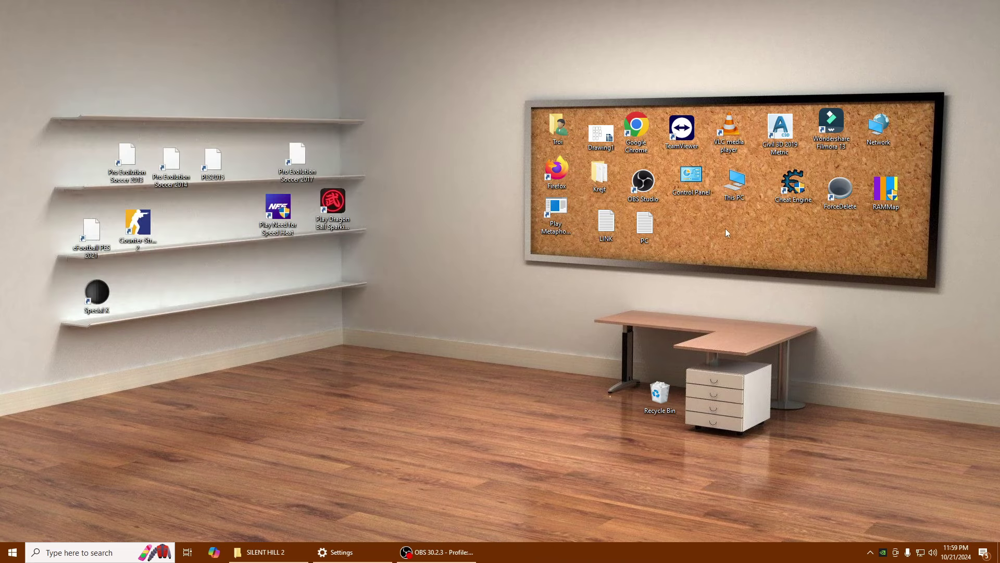
Open the Properties of This PC to show the System window.
double_click(727, 190)
right_click(265, 265)
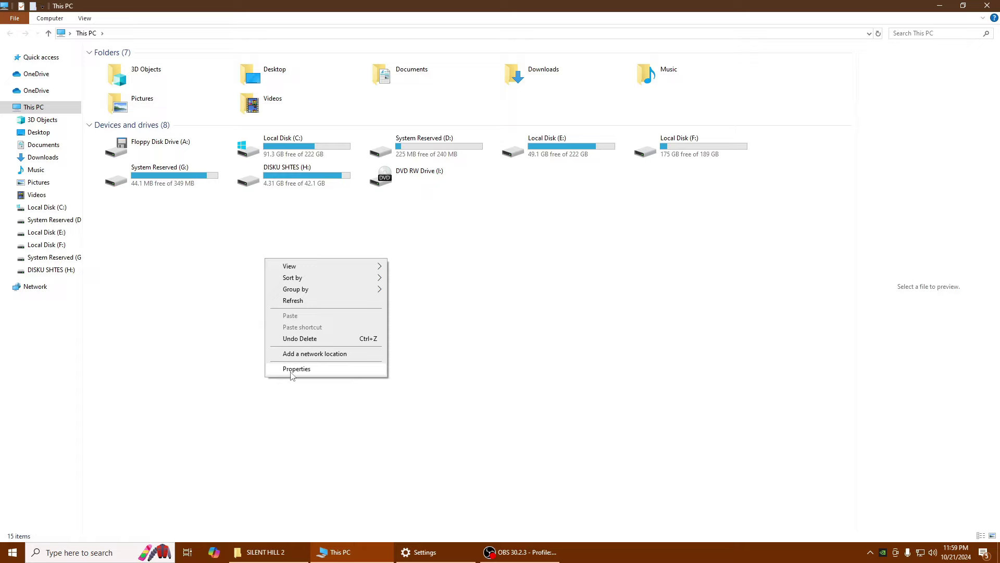
click(291, 372)
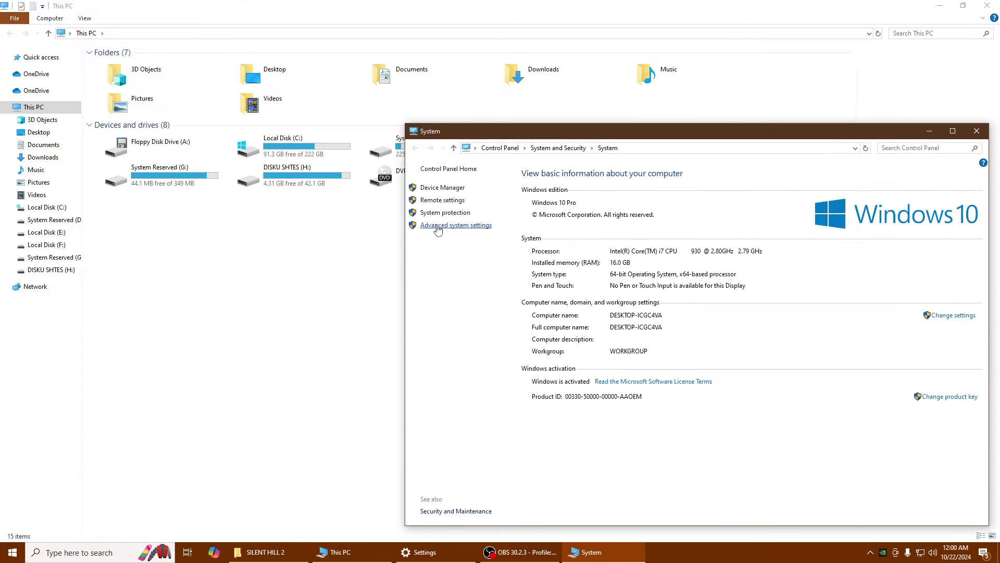
Apply 'Adjust for best performance' in Advanced system settings' Performance Options.
click(455, 226)
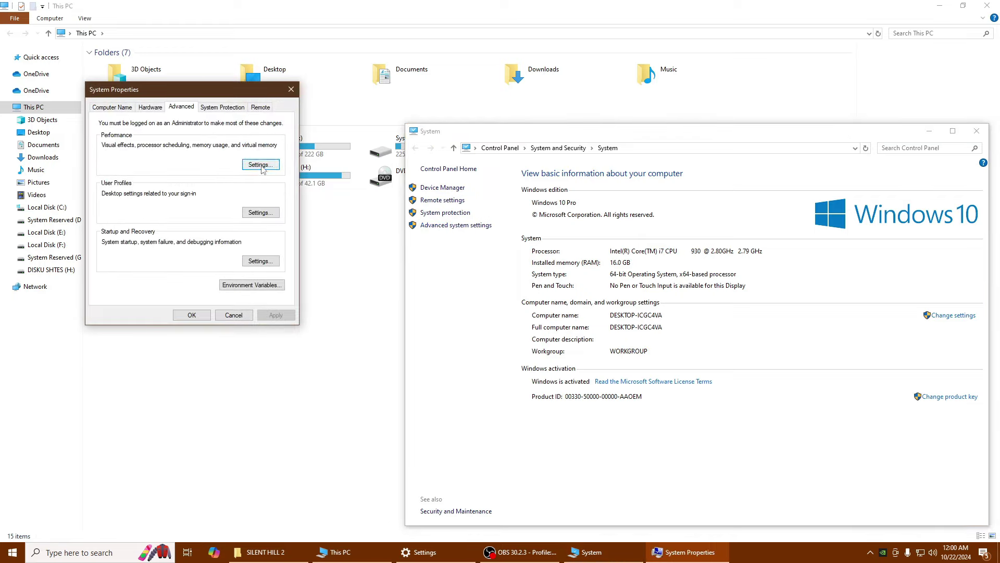
click(262, 167)
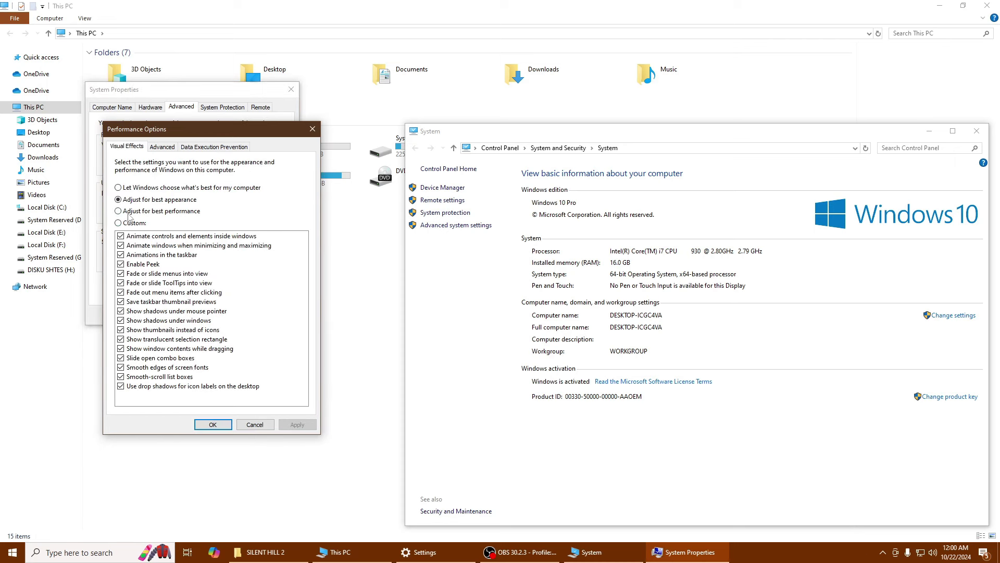
click(129, 212)
click(291, 424)
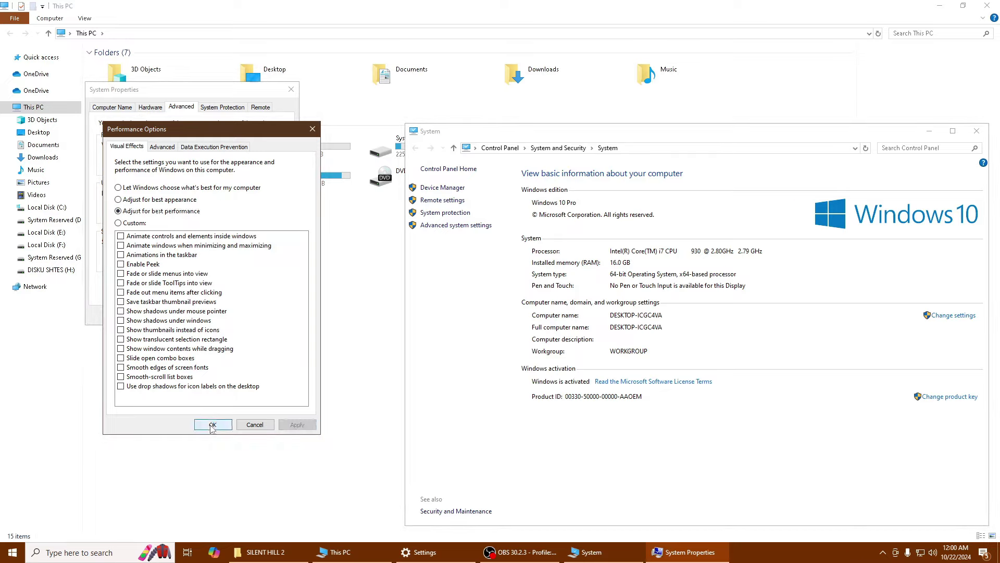
Close Performance Options and System Properties, then review SHProto's Compatibility, General and Details properties.
click(212, 424)
click(192, 315)
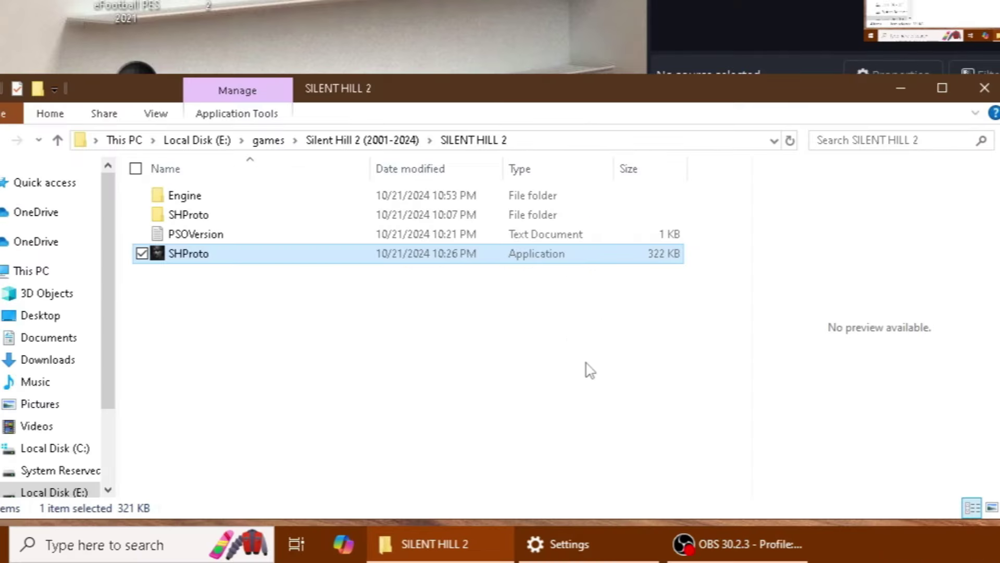
right_click(200, 261)
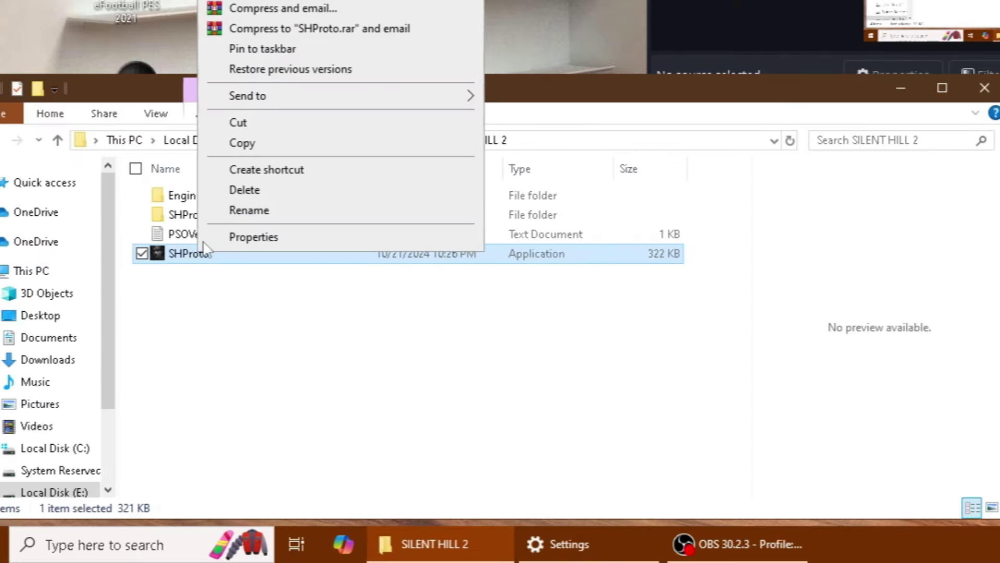
click(254, 236)
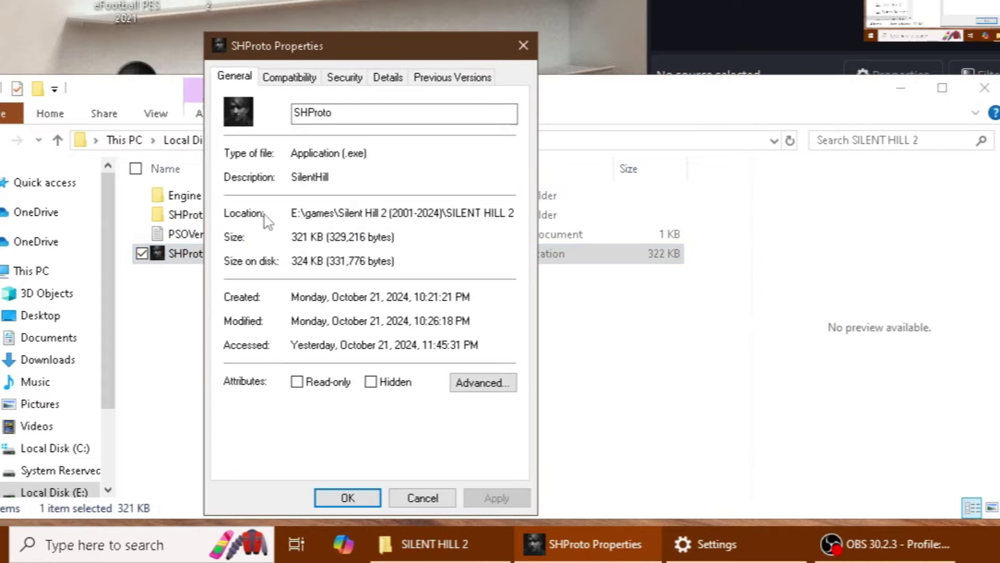
click(286, 78)
click(240, 78)
click(389, 81)
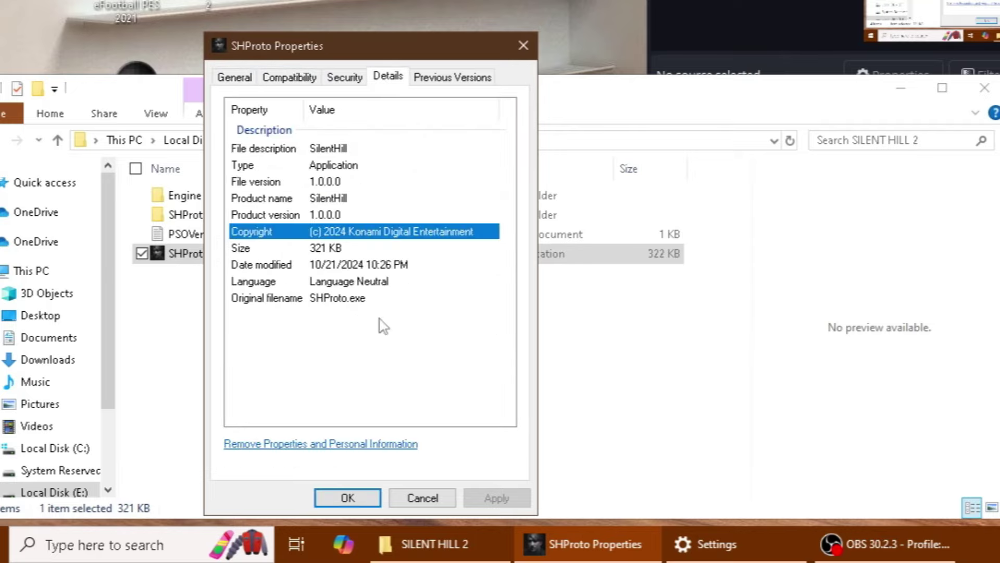
click(411, 499)
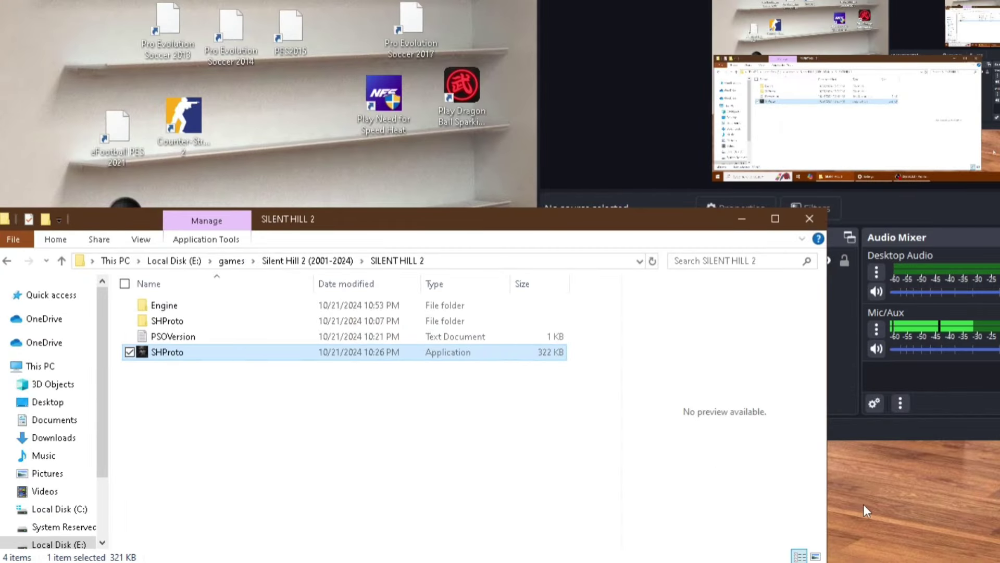
Start a new desktop shortcut and paste the game folder path as its location.
right_click(863, 509)
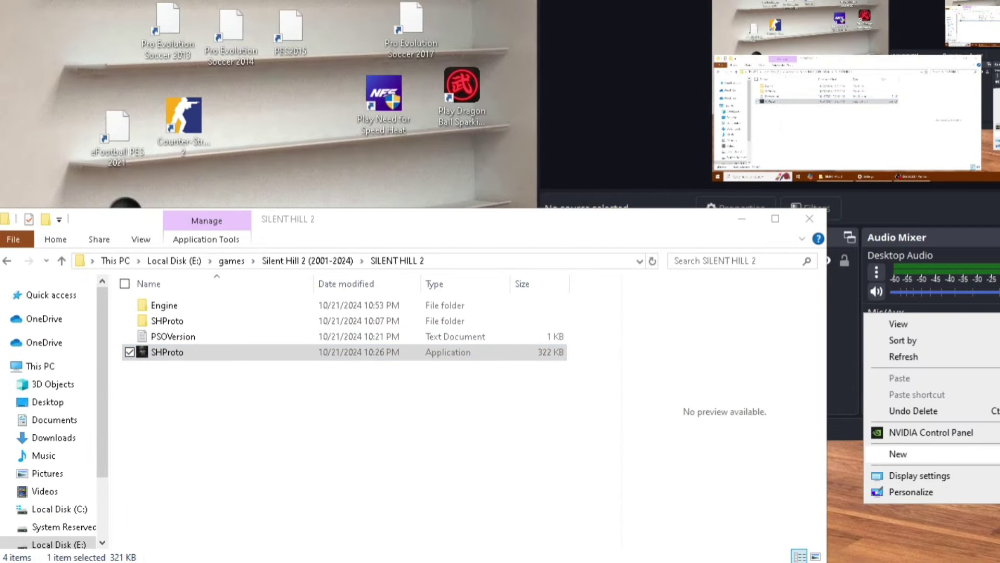
click(992, 469)
click(438, 260)
click(581, 184)
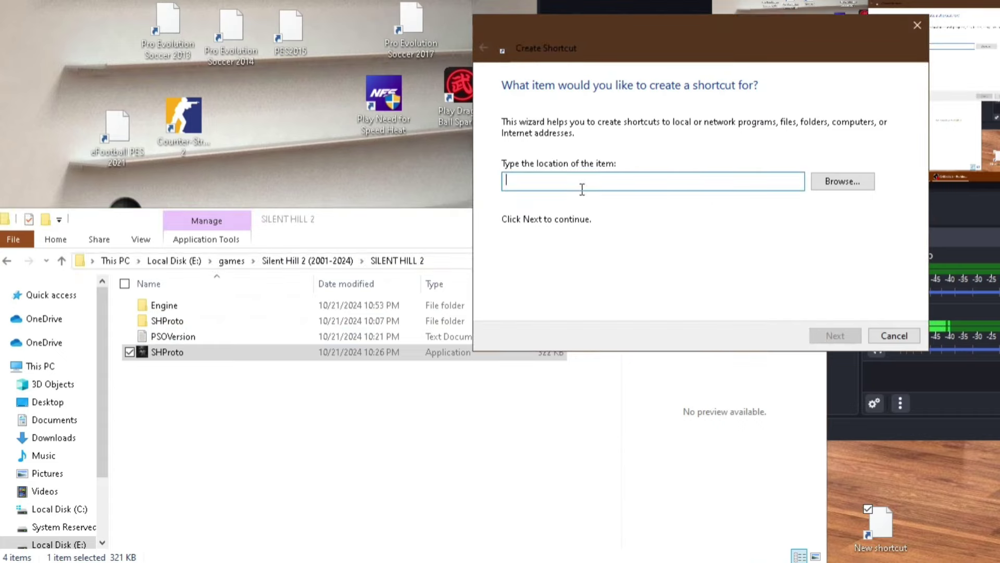
text(E:\games\Silent Hill 2 (2001-2024)\SILENT HILL 2)
Set E:\games\Silent Hill 2 (2001-2024)\SILENT HILL 2\SHProto.exe as the target and finish.
click(843, 182)
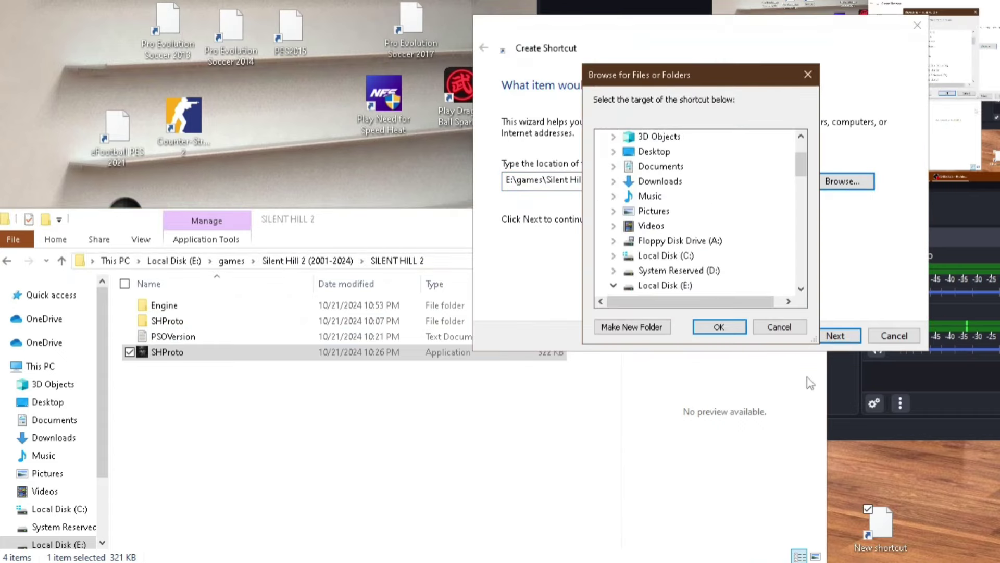
click(783, 327)
click(839, 188)
click(613, 256)
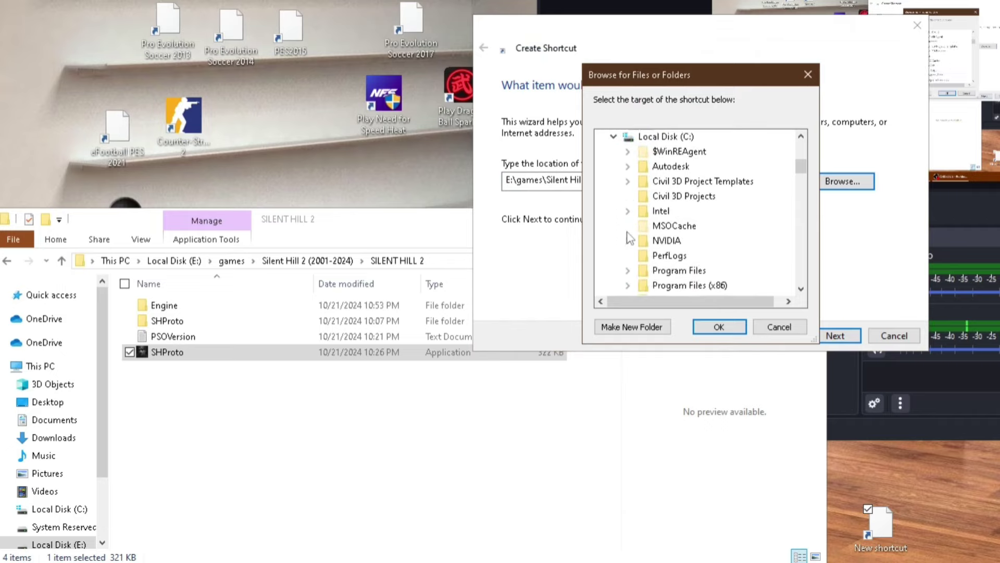
scroll(626, 235, up, 1)
click(614, 182)
scroll(627, 235, down, 1)
scroll(630, 262, down, 2)
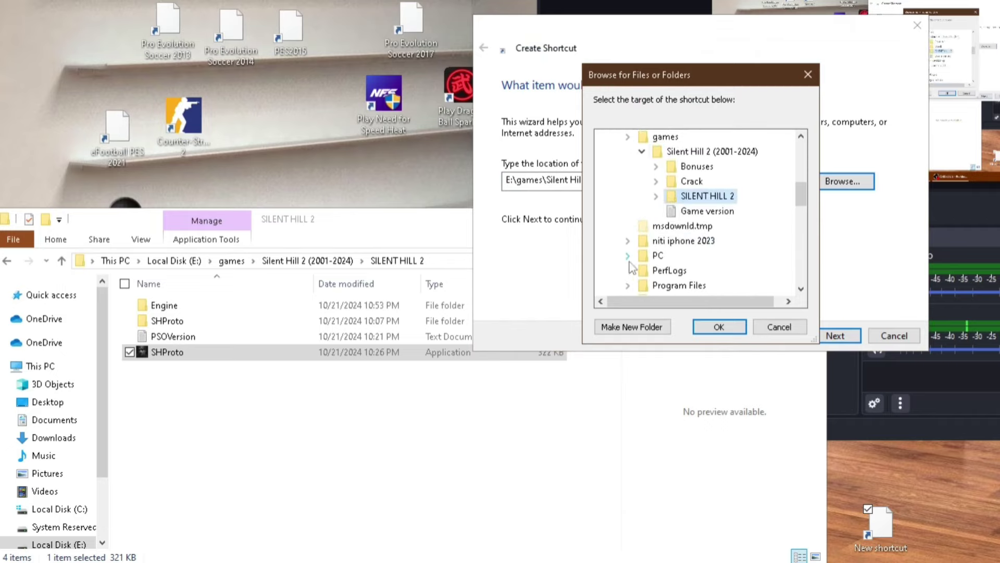
scroll(631, 265, down, 2)
scroll(630, 265, down, 1)
scroll(625, 262, down, 1)
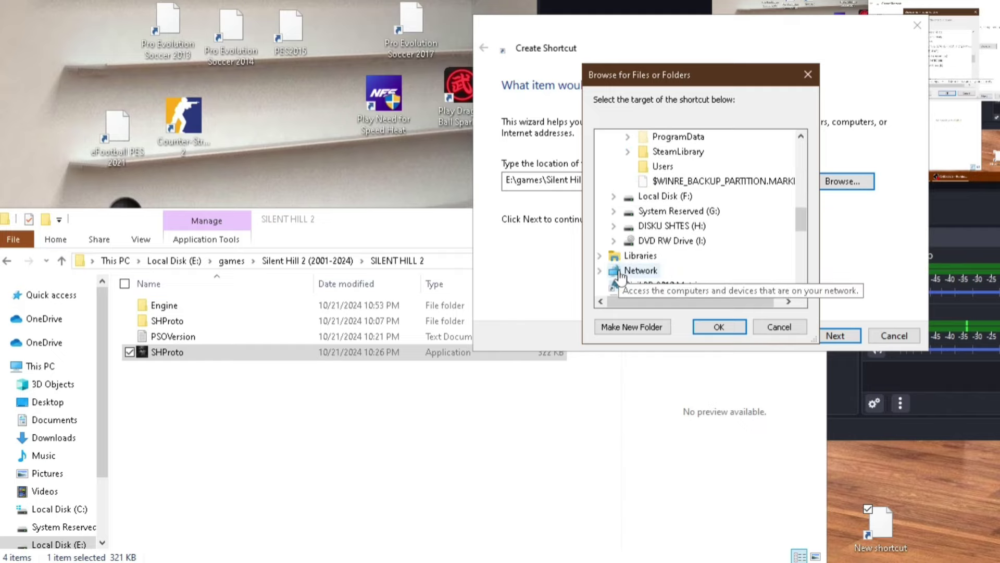
scroll(615, 209, up, 3)
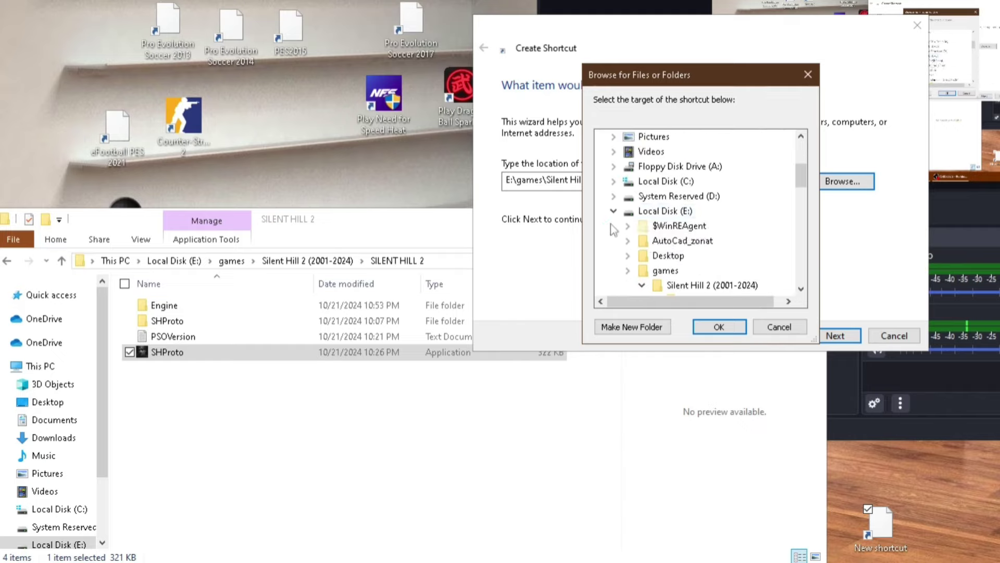
click(613, 211)
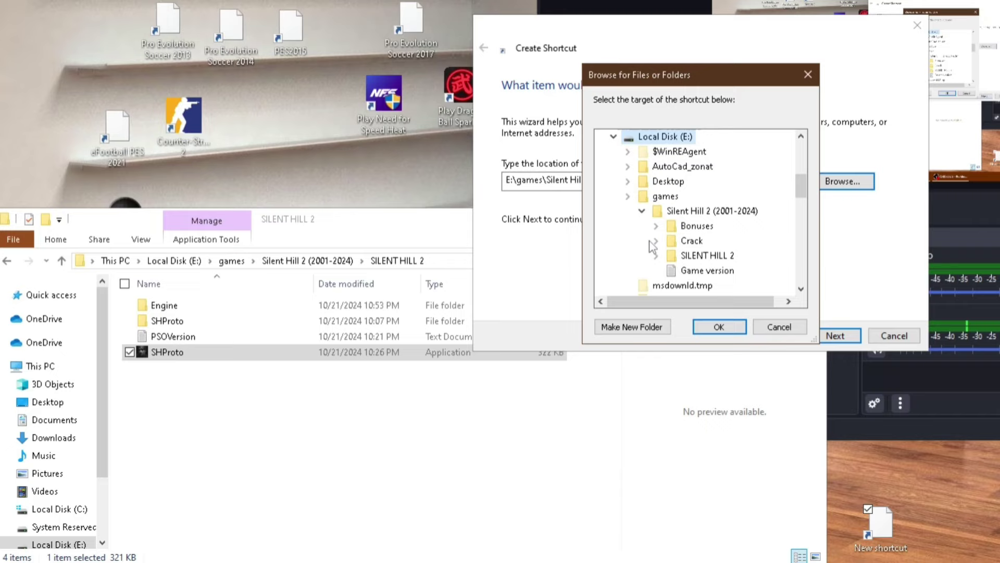
click(693, 212)
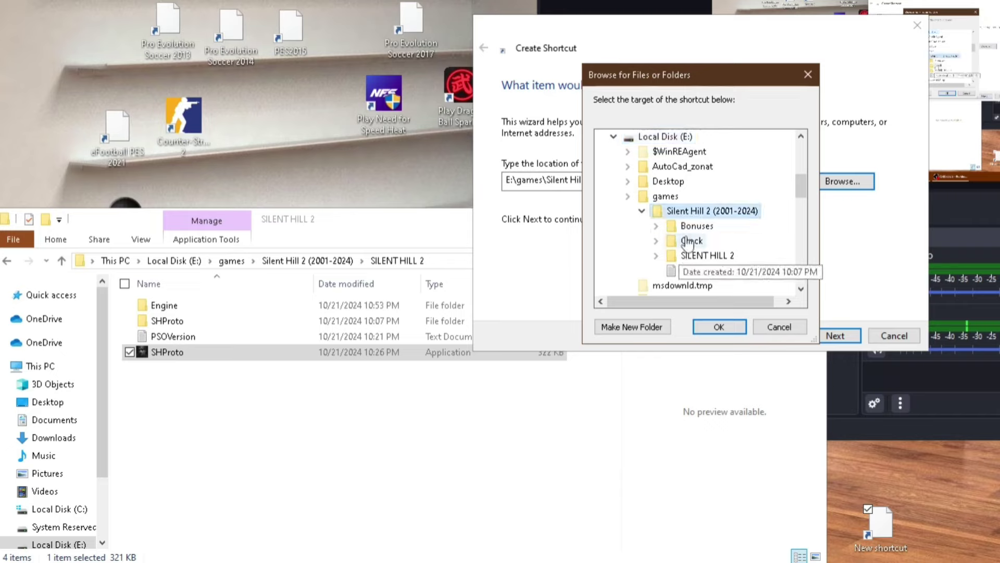
double_click(698, 258)
click(704, 285)
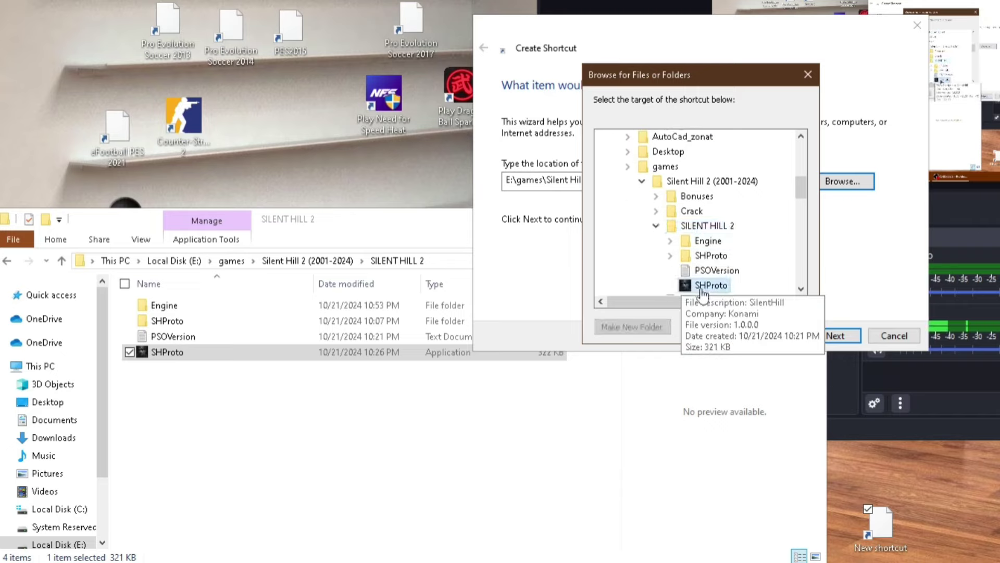
click(731, 329)
click(836, 336)
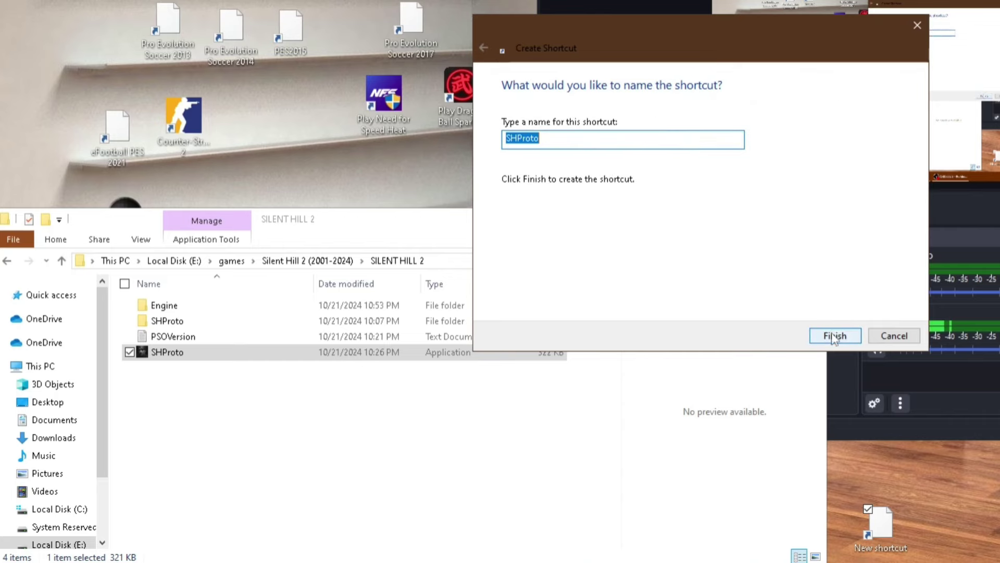
click(838, 337)
Append -dx11 to the SHProto shortcut's Target path and apply it.
right_click(879, 534)
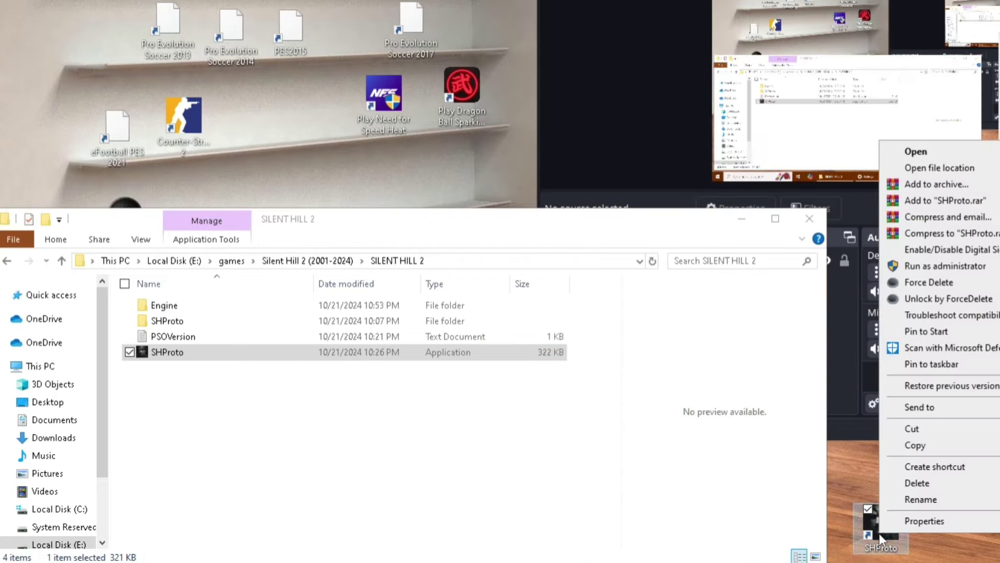
click(922, 521)
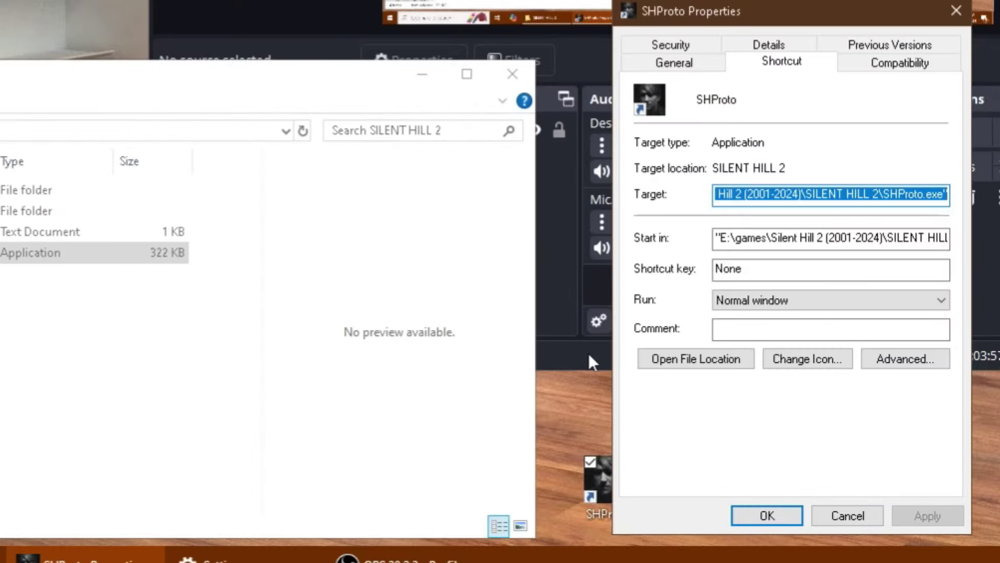
click(944, 195)
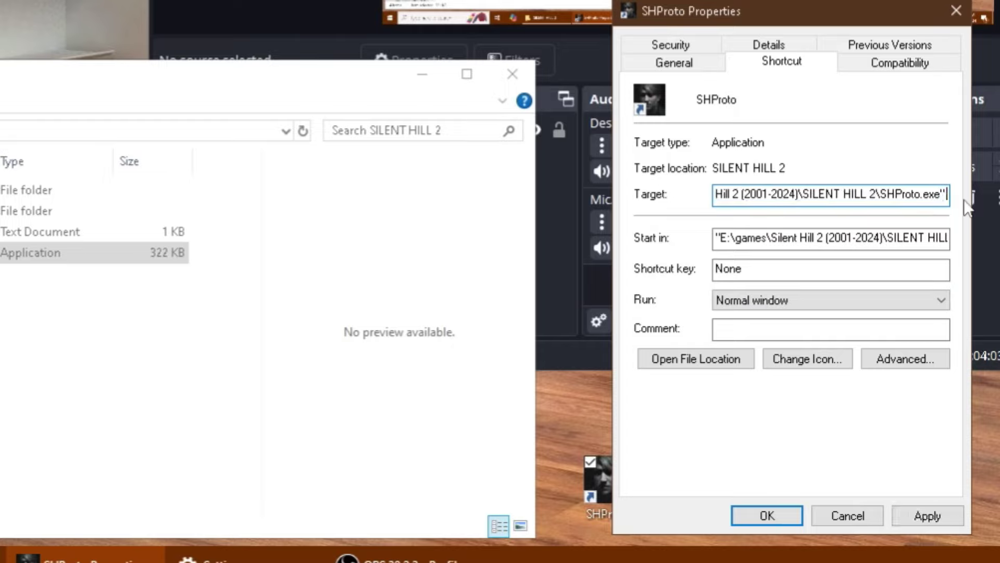
text(-dx)
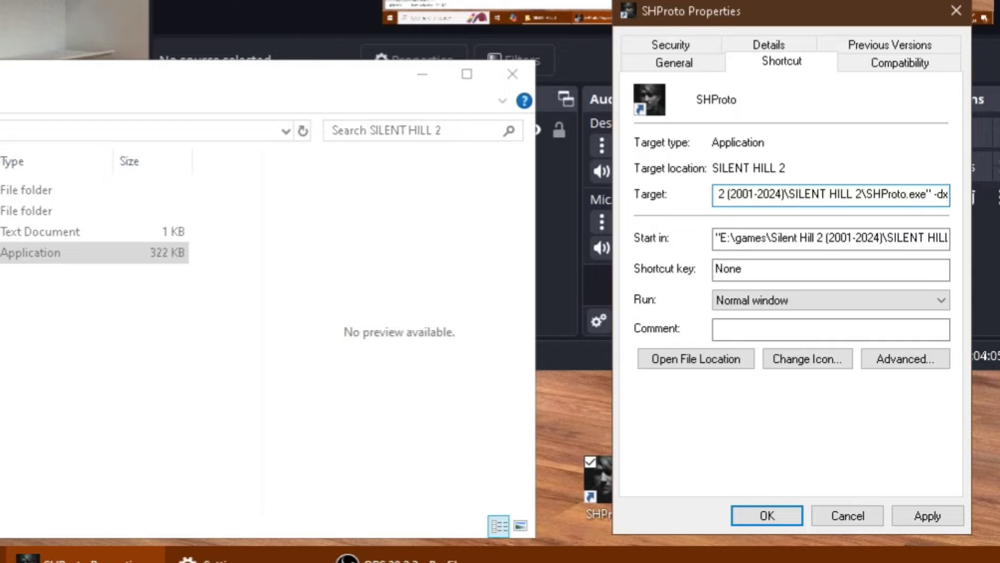
text(11)
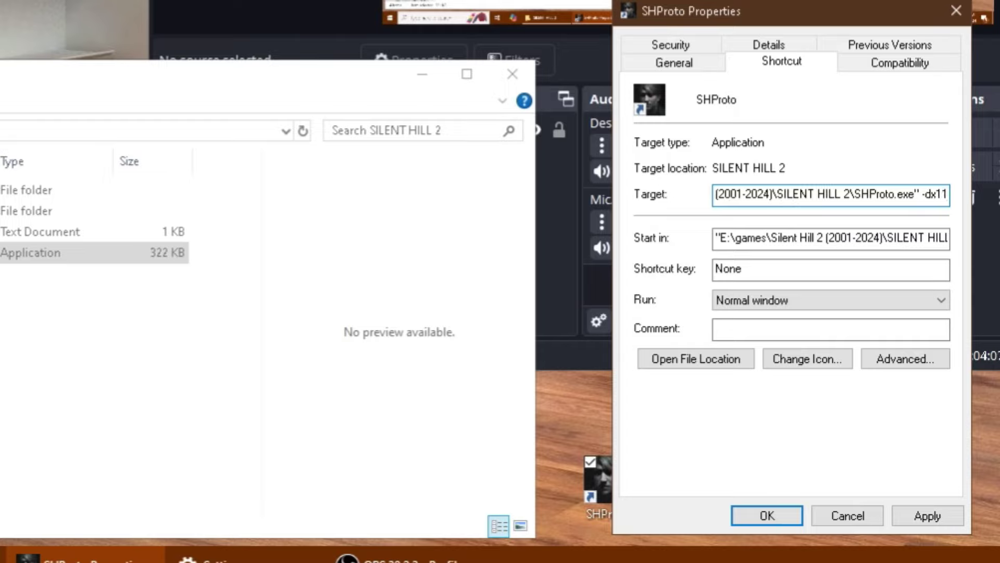
click(908, 519)
click(770, 514)
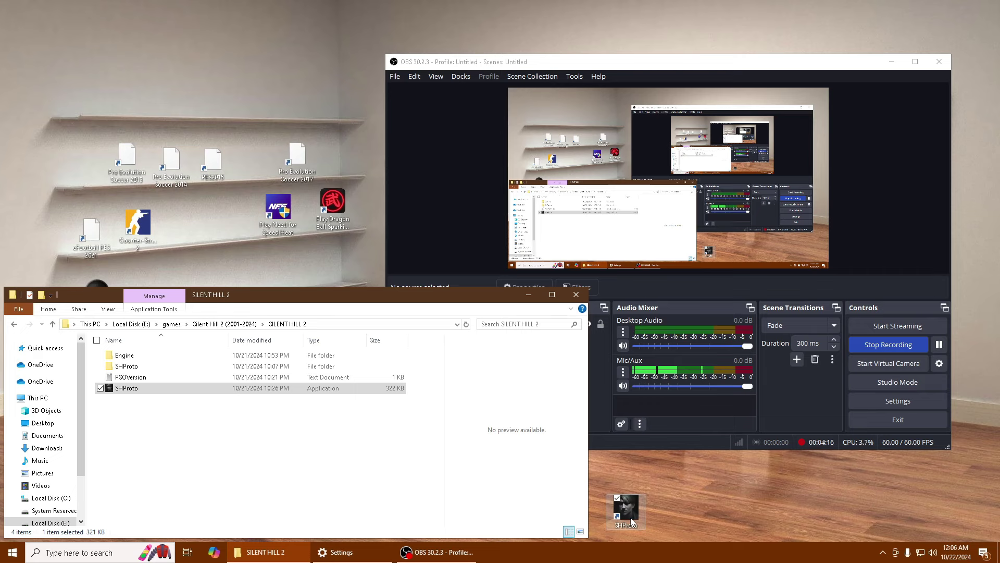
Minimize OBS and bring up the SHProto desktop shortcut's context menu.
click(941, 347)
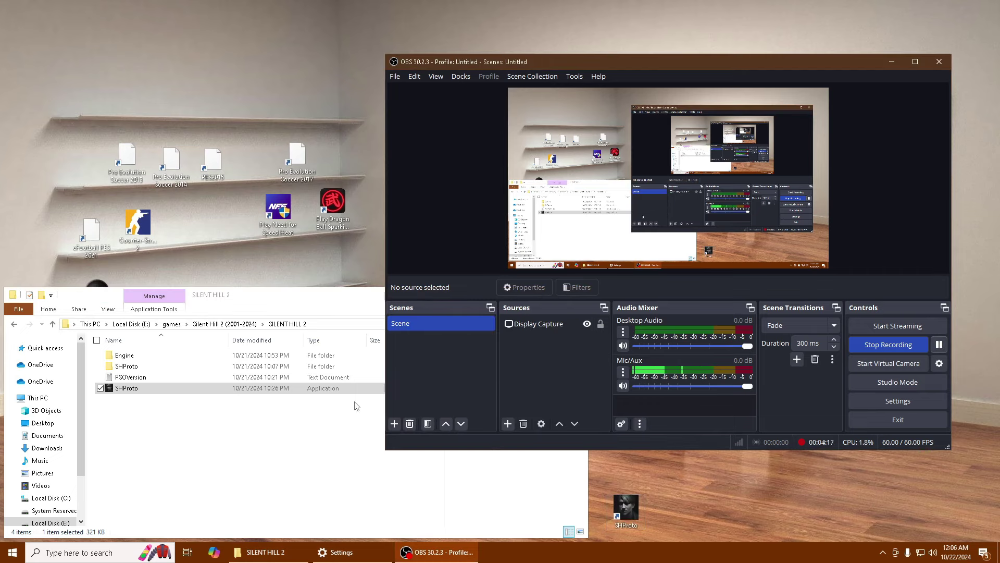
click(892, 62)
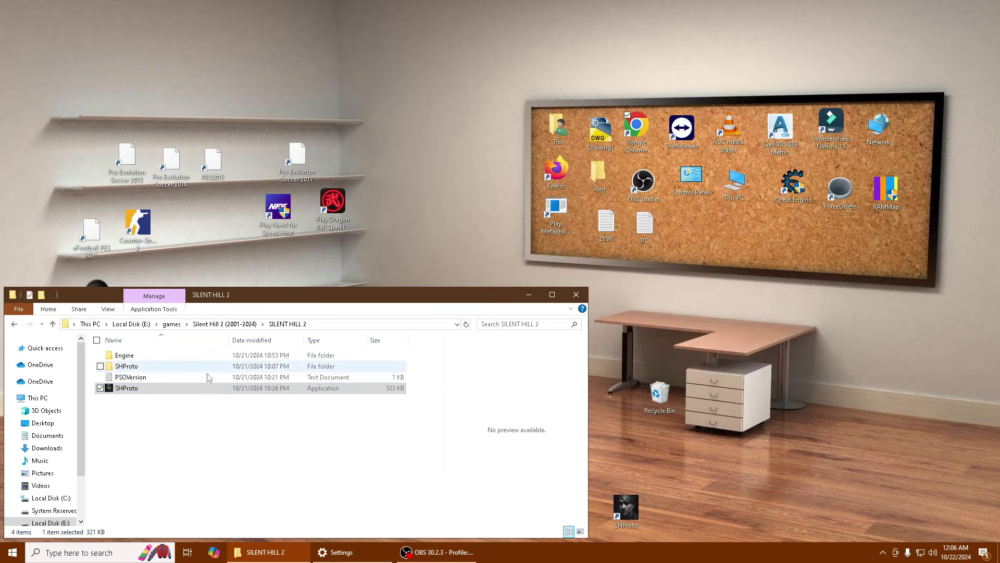
right_click(126, 386)
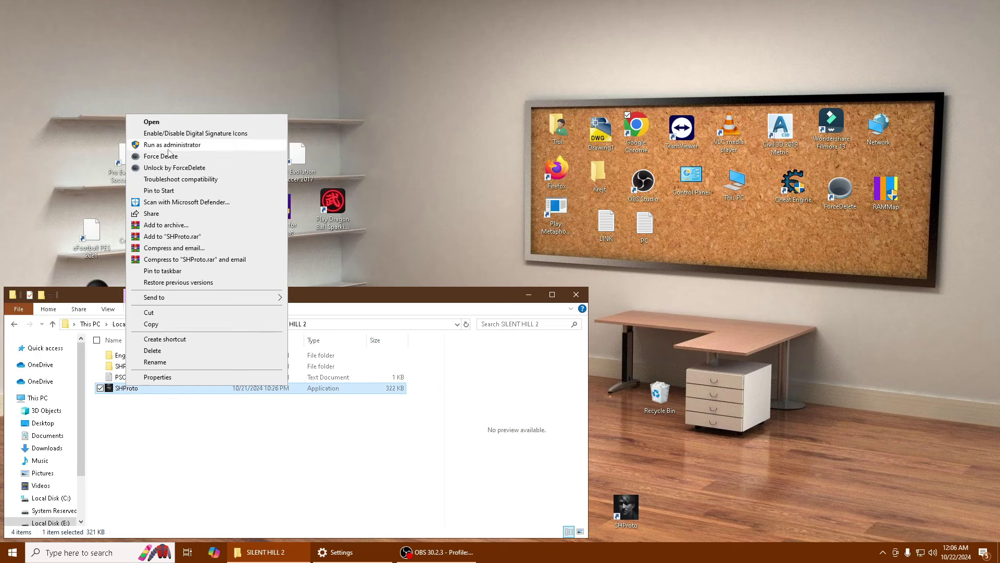
click(633, 511)
right_click(633, 511)
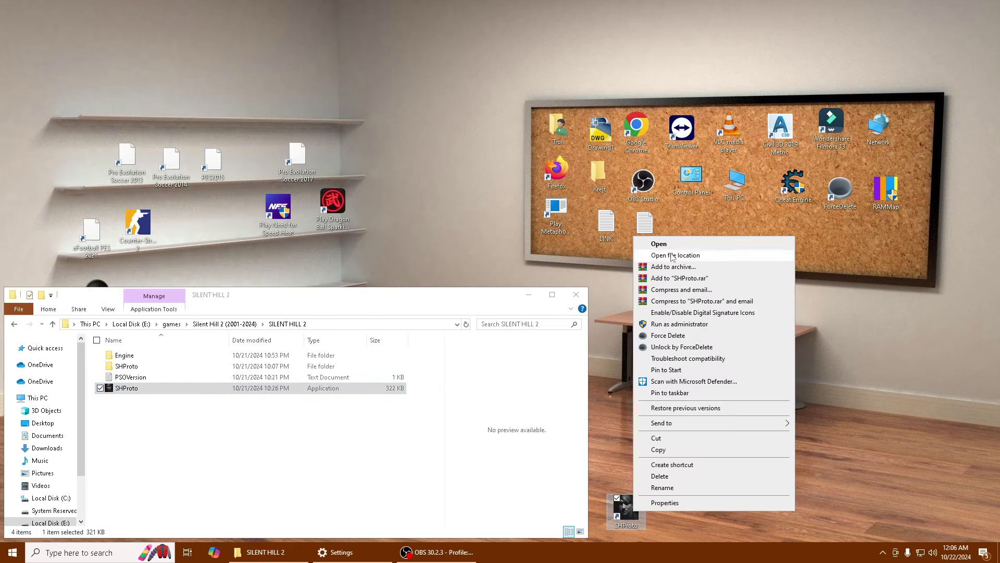